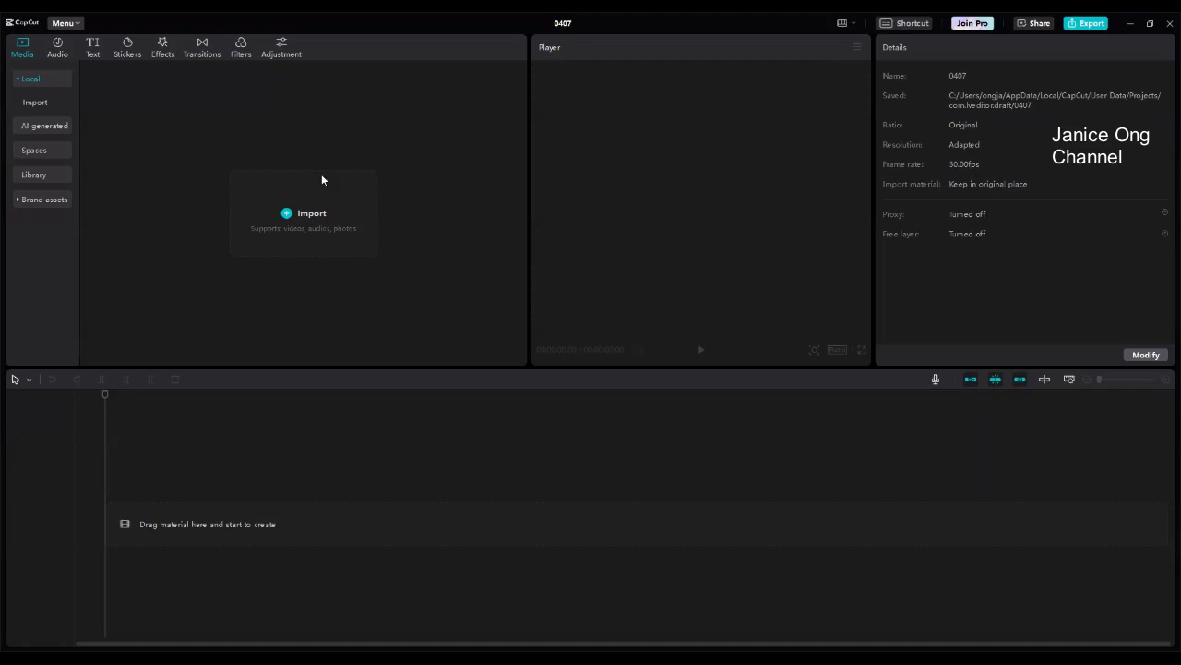
Start a media import and browse to the Data (D:) drive.
left_click(313, 213)
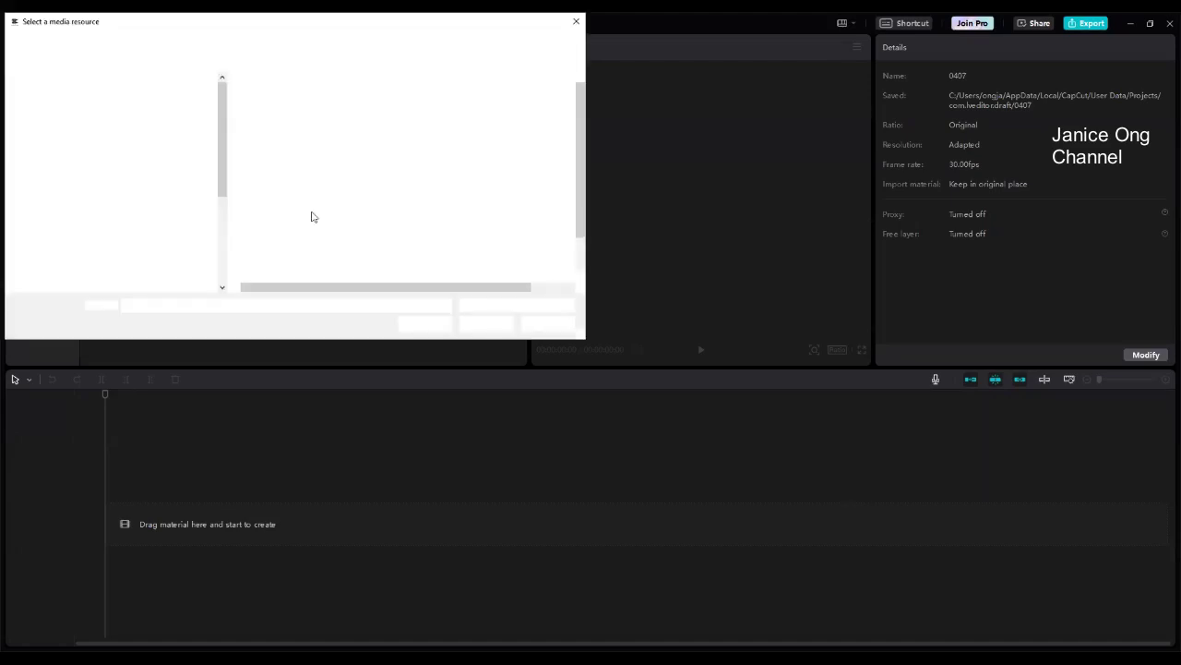
left_click(1164, 32)
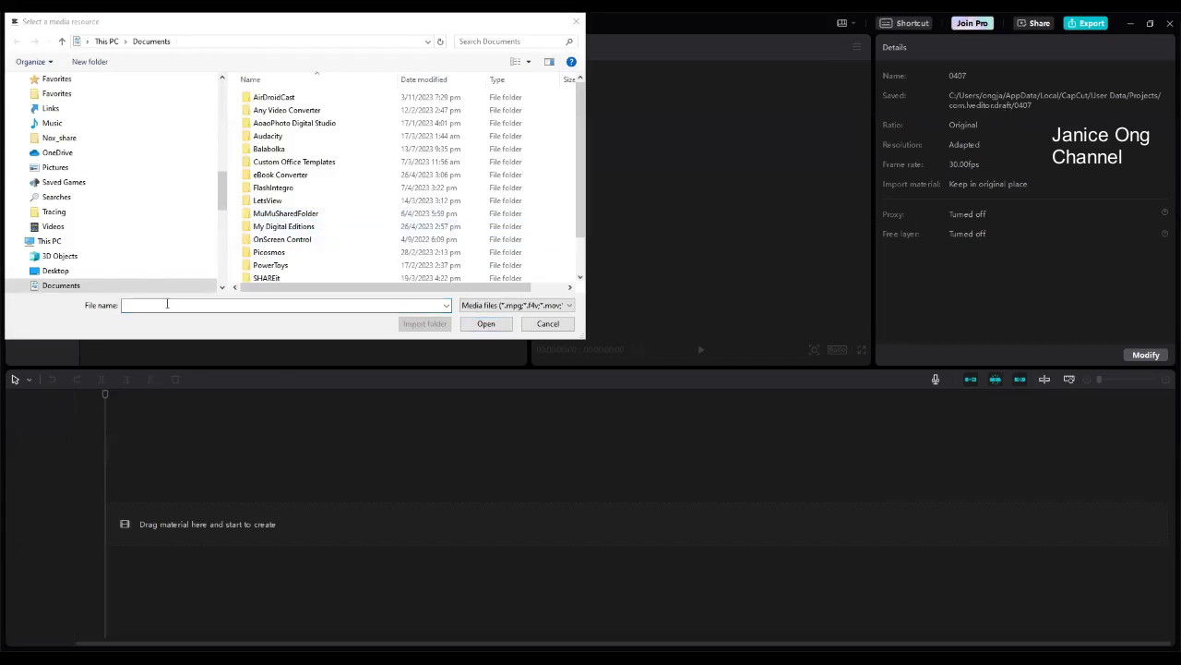
scroll(201, 247, "down", 2)
scroll(203, 251, "down", 4)
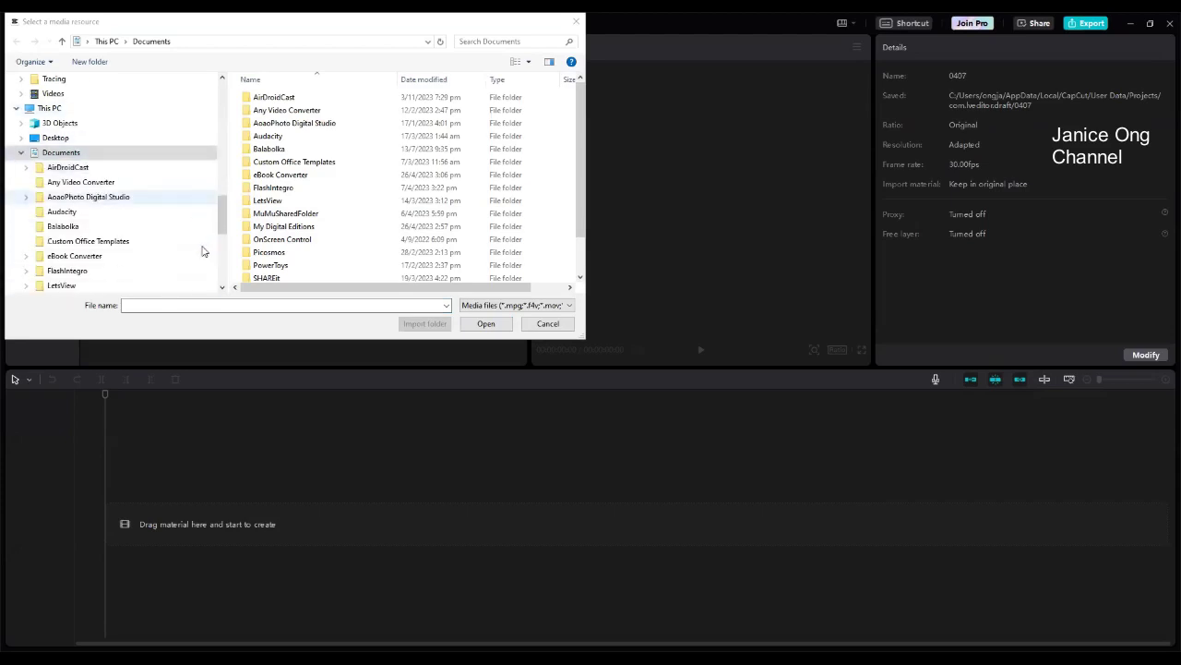
scroll(203, 251, "up", 4)
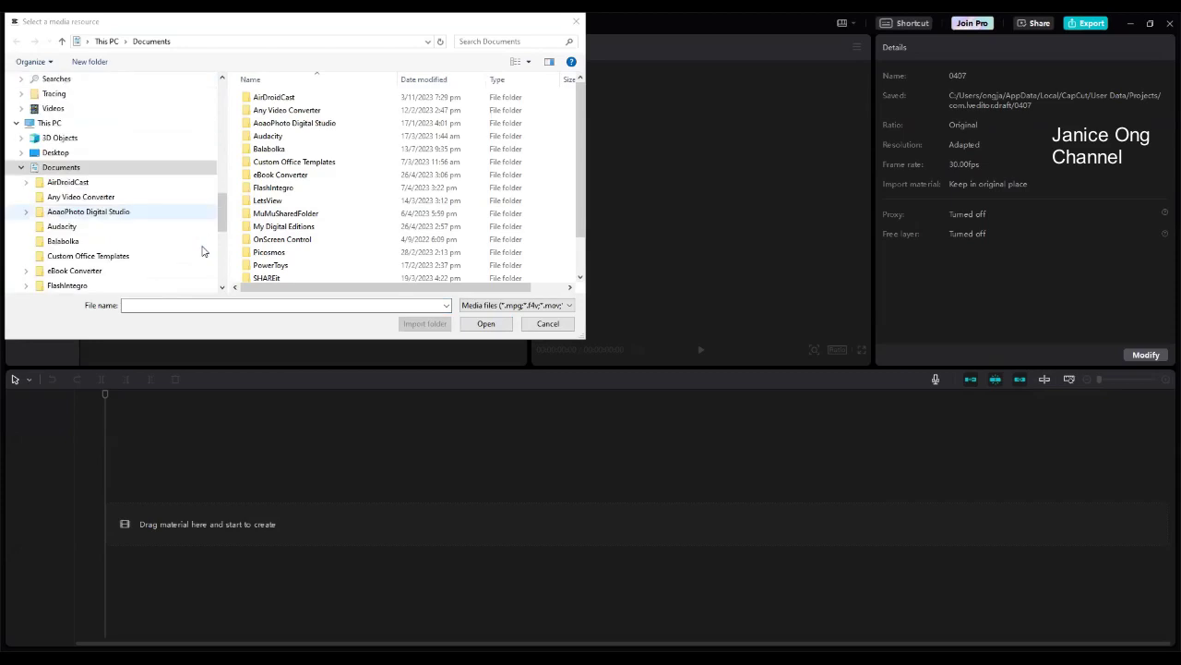
left_click(145, 122)
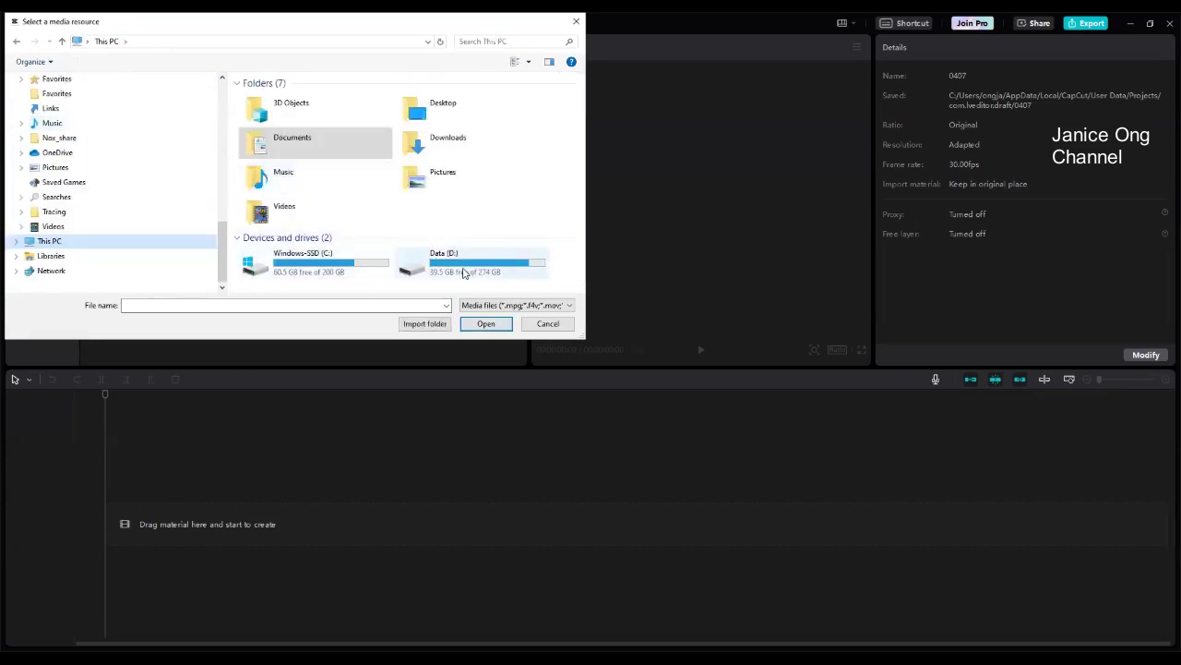
left_click(464, 271)
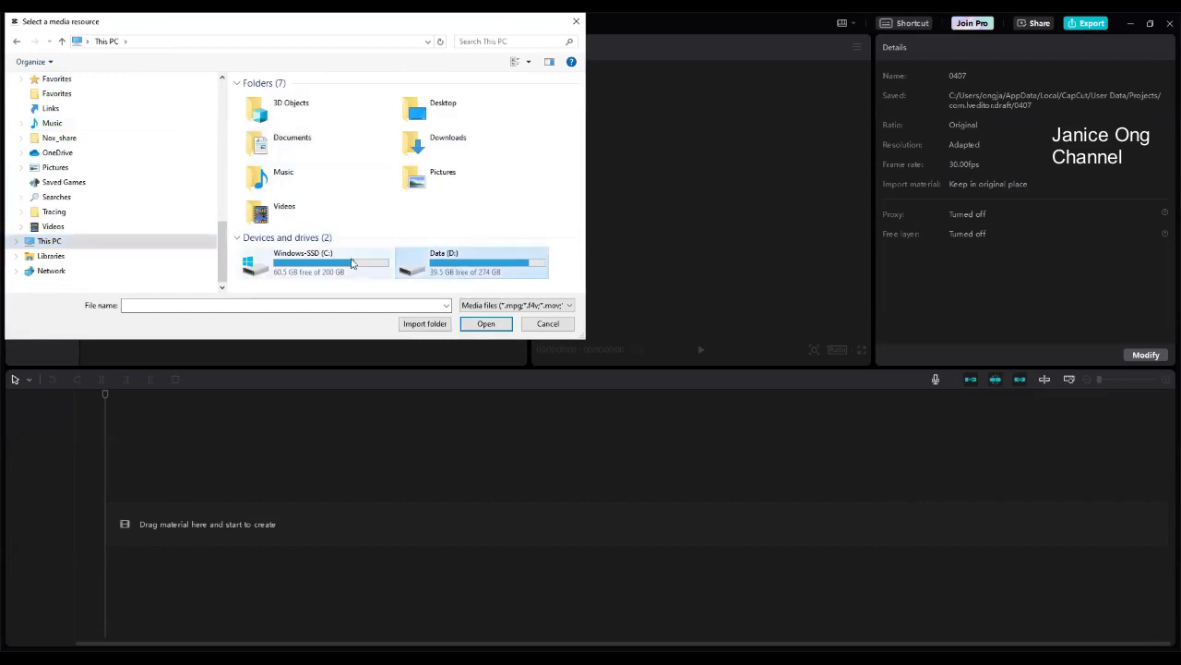
double_click(458, 270)
Open the folder "Pasir to Changi Park To East Coast Park Cycling" inside Photos on the drive.
scroll(469, 256, "down", 9)
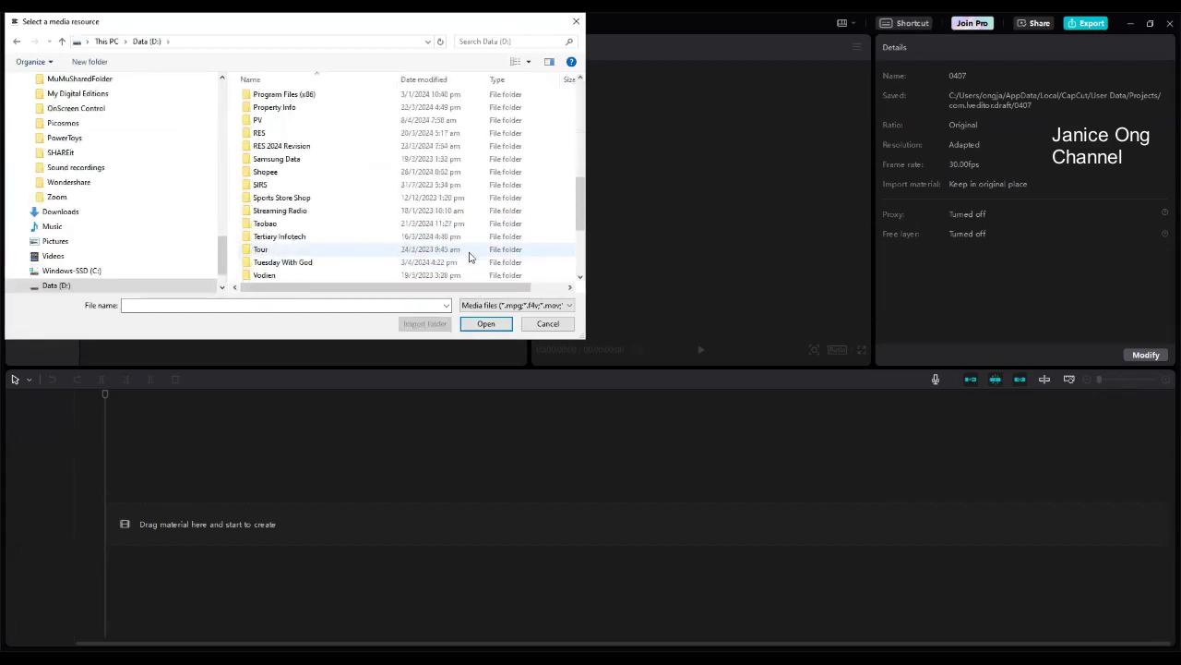
scroll(468, 256, "up", 2)
left_click(392, 134)
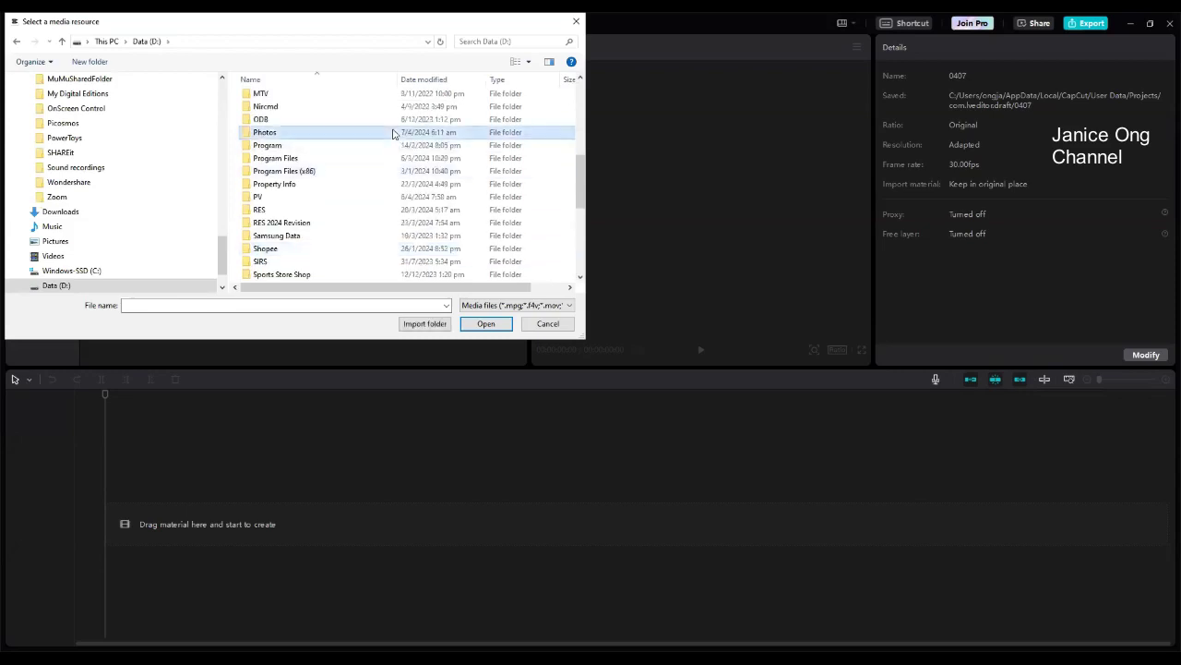
double_click(393, 134)
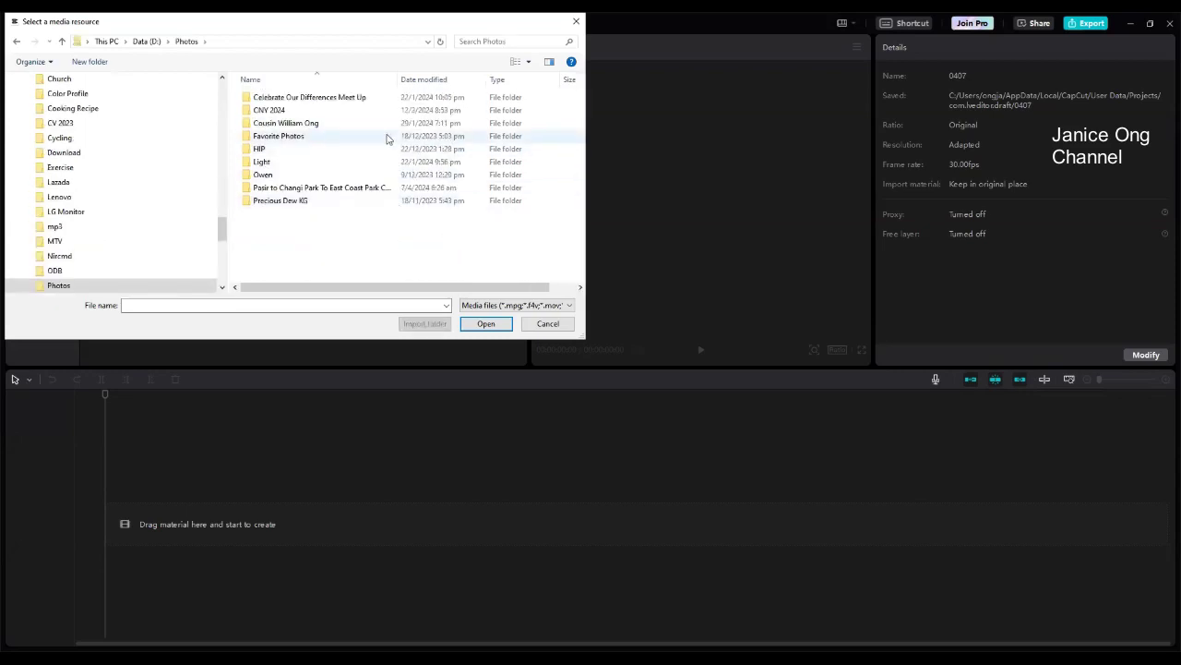
left_click(391, 191)
double_click(403, 197)
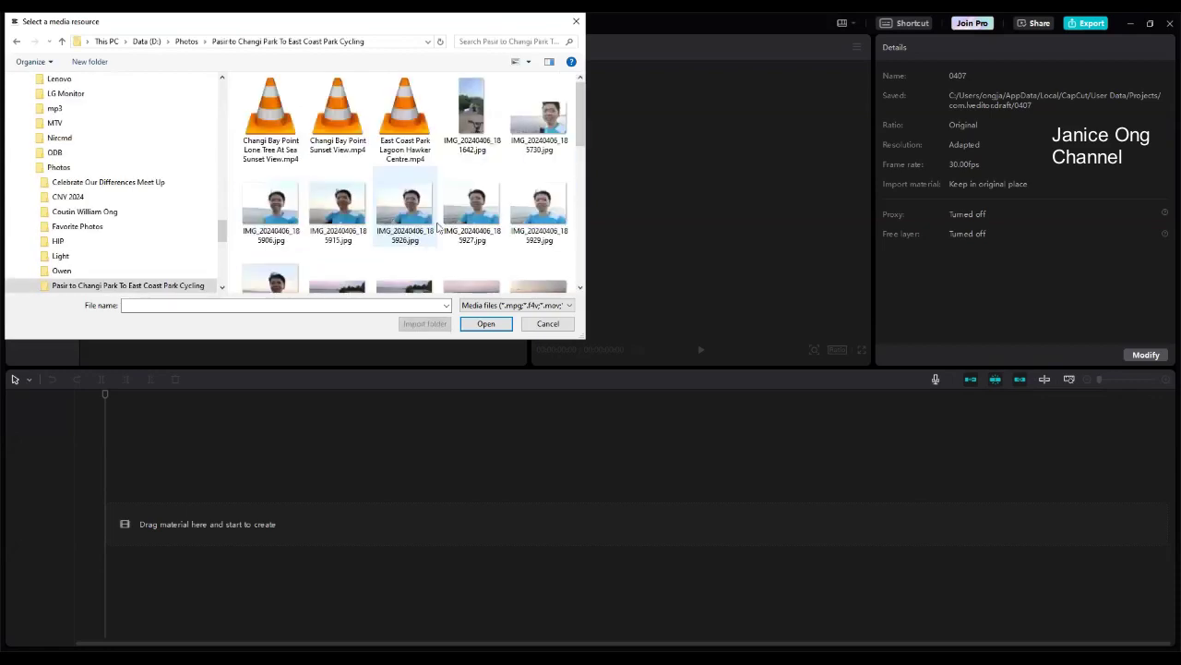
Import East Coast Park Lagoon Hawker Centre.mp4 and place it at the start of the timeline as the selected clip.
left_click(405, 120)
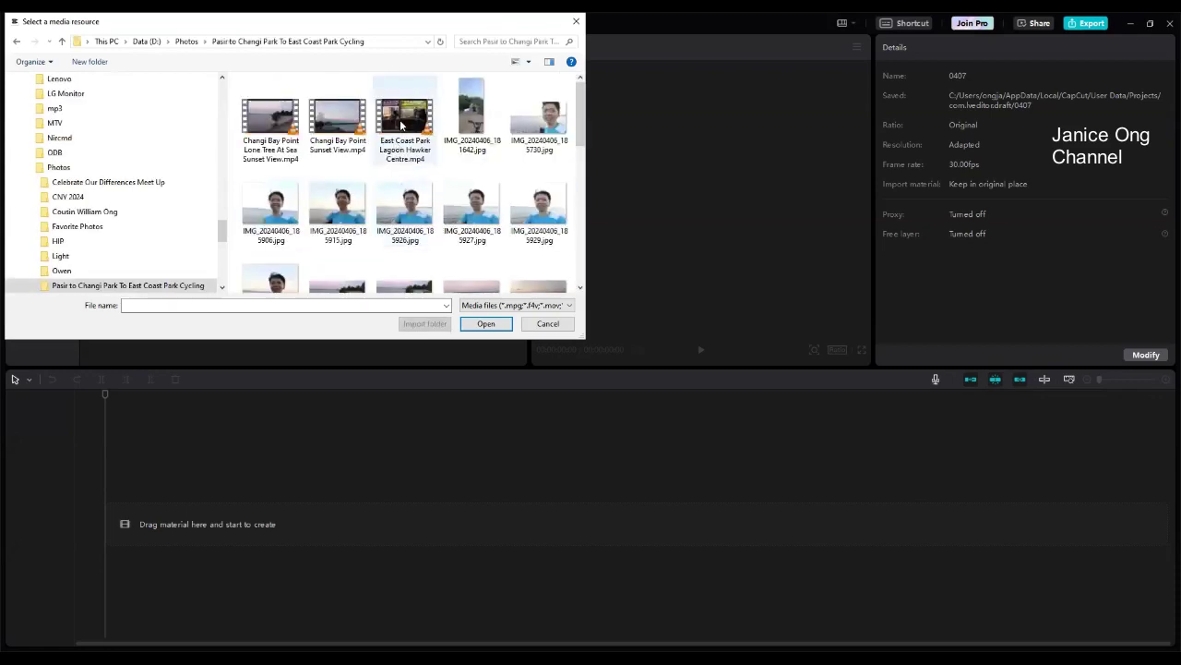
left_click(540, 323)
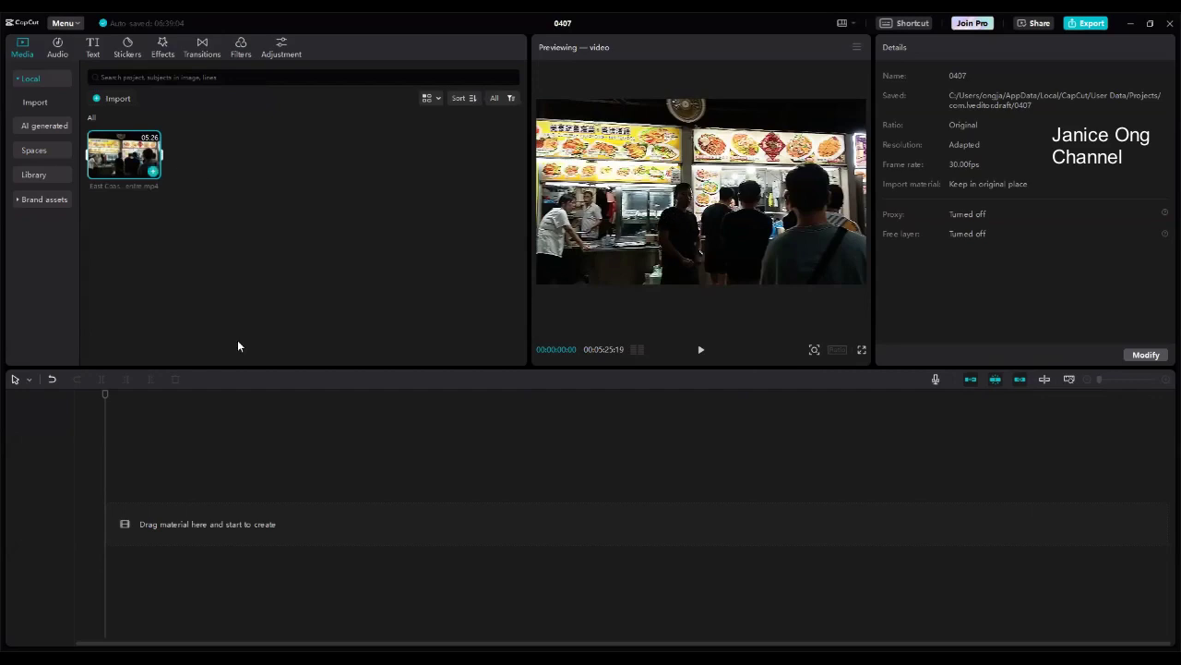
left_click_drag(265, 552, 265, 552)
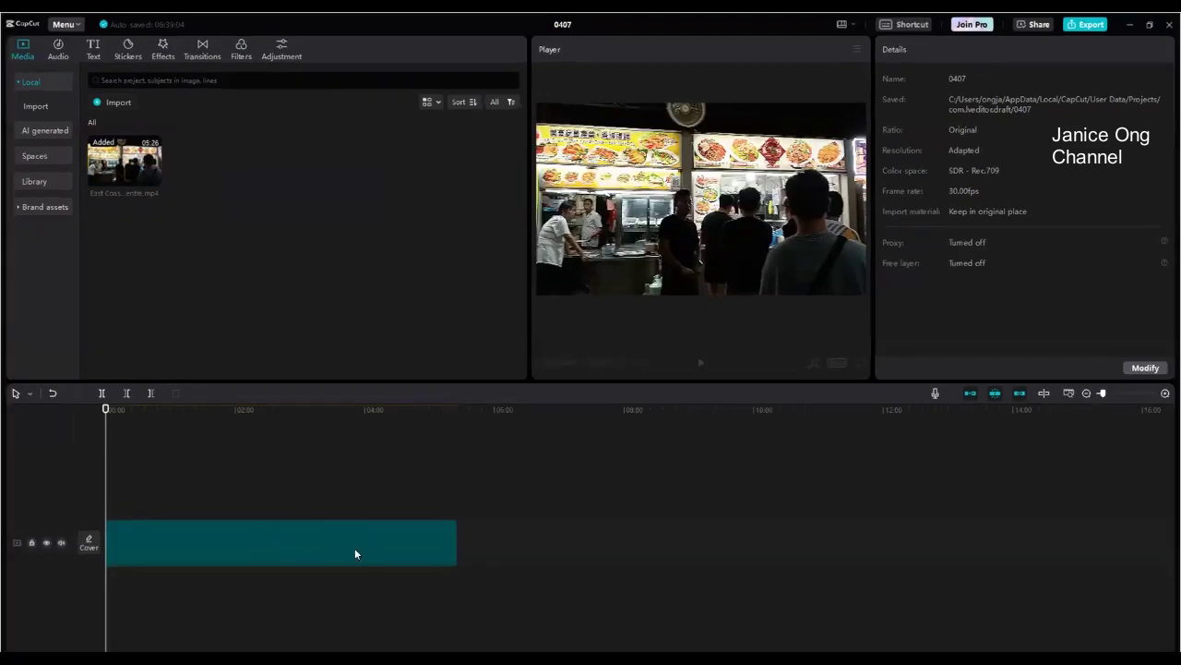
left_click(179, 513)
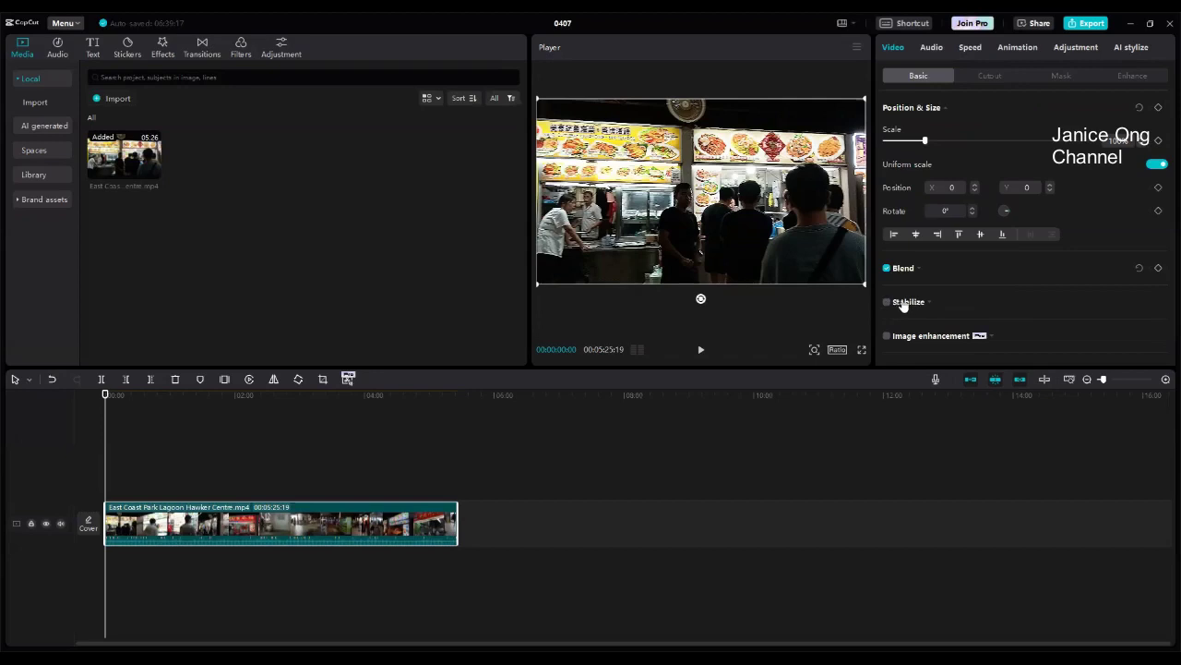
Show the clip's Stabilize settings and play the first few seconds of the unstabilized footage.
left_click(904, 305)
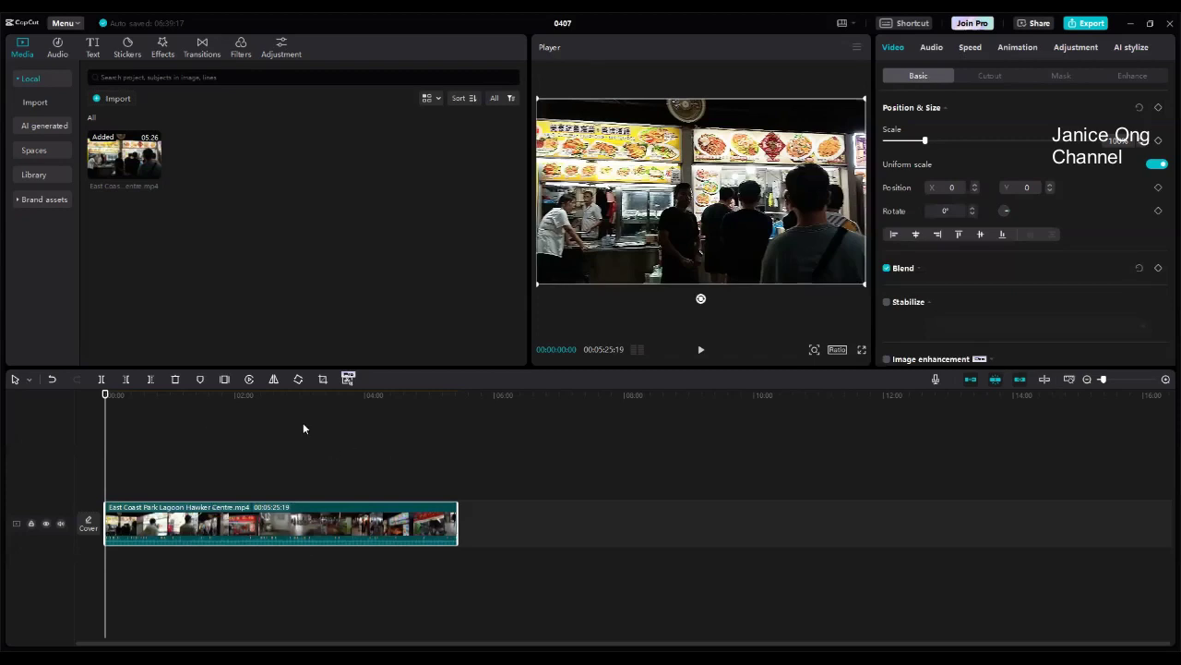
left_click(700, 350)
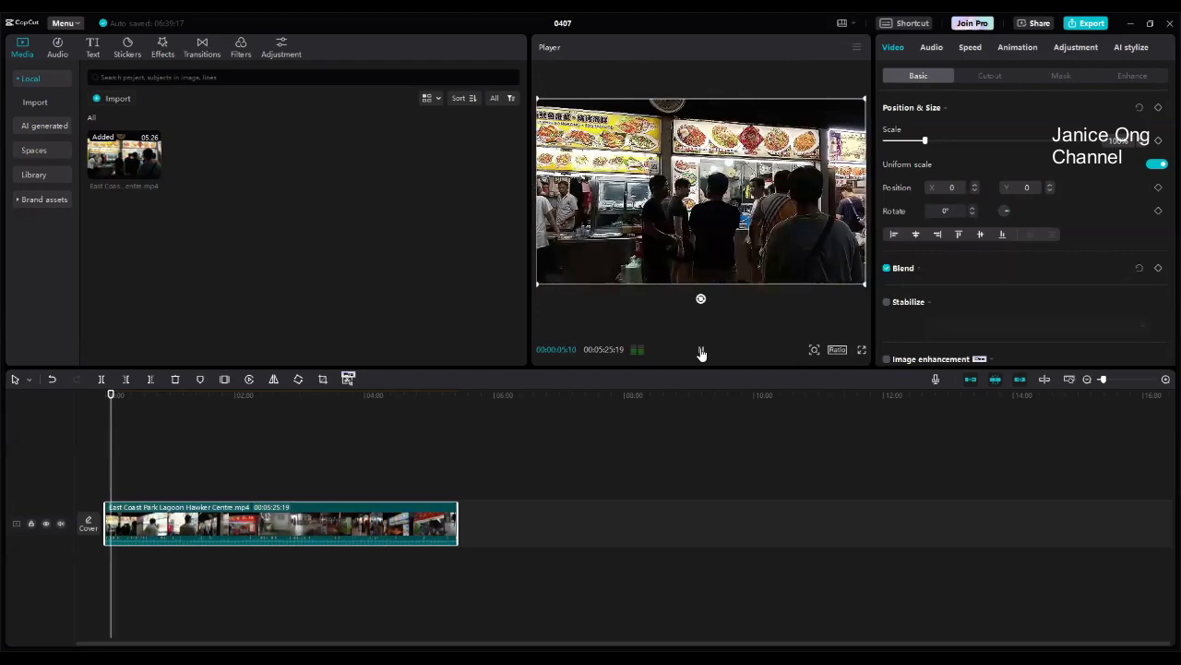
left_click(701, 351)
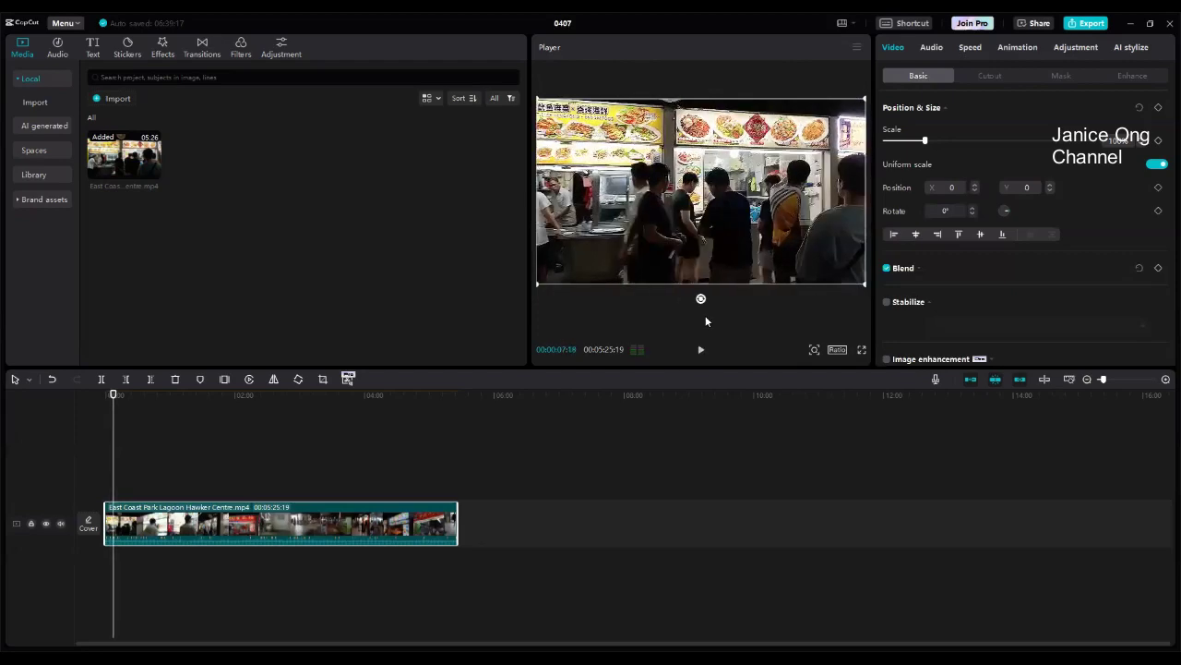
Turn on Stabilize for the hawker centre clip and open its stabilization level options.
left_click(887, 302)
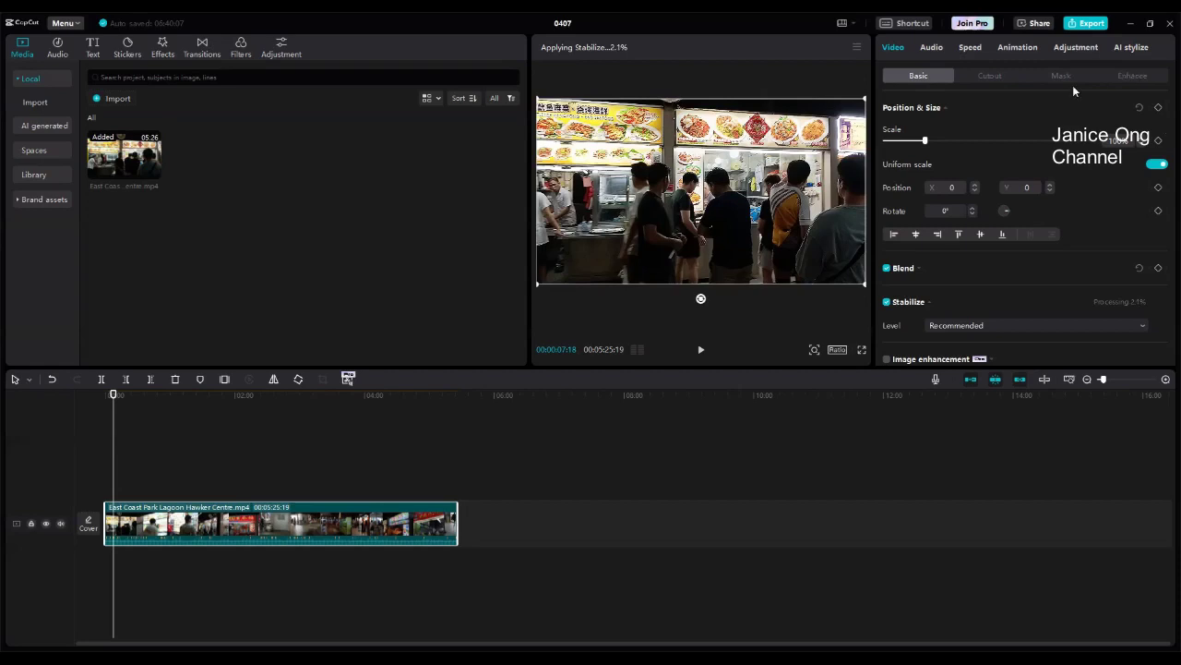
left_click(701, 353)
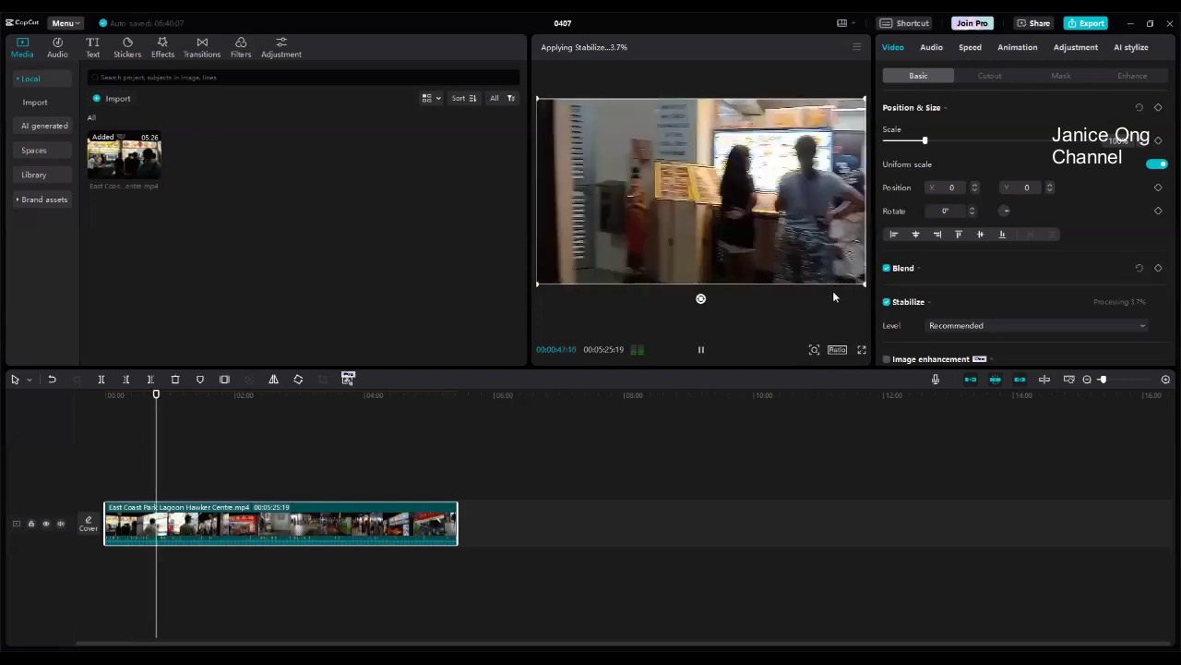
left_click(701, 352)
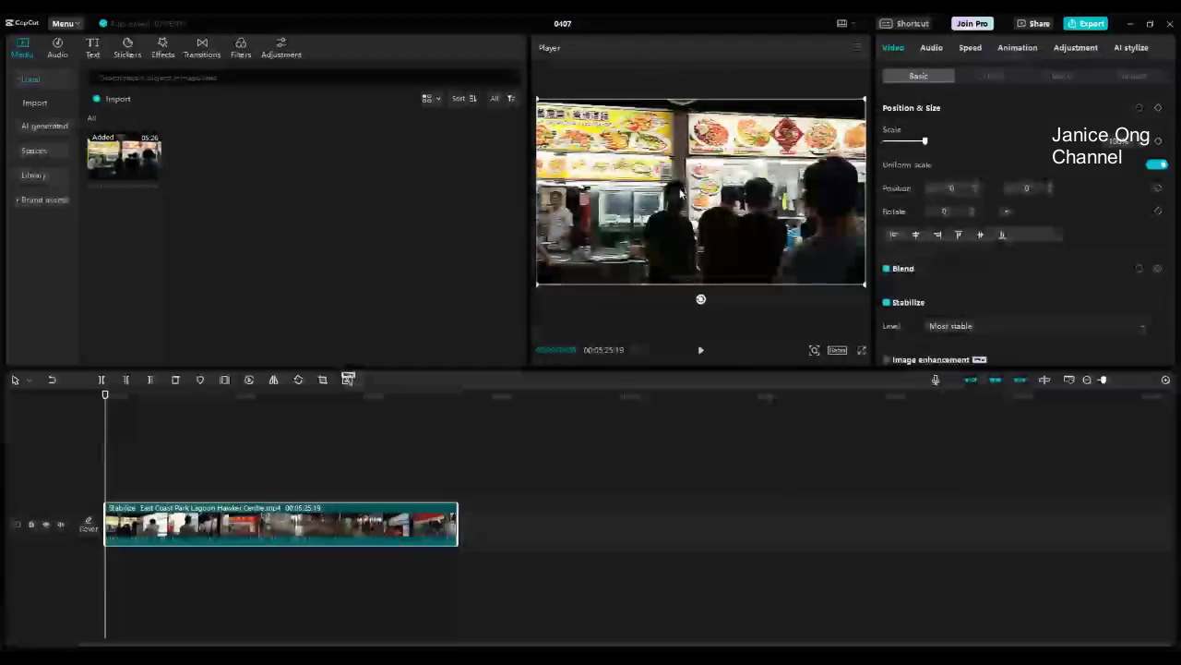
left_click(964, 328)
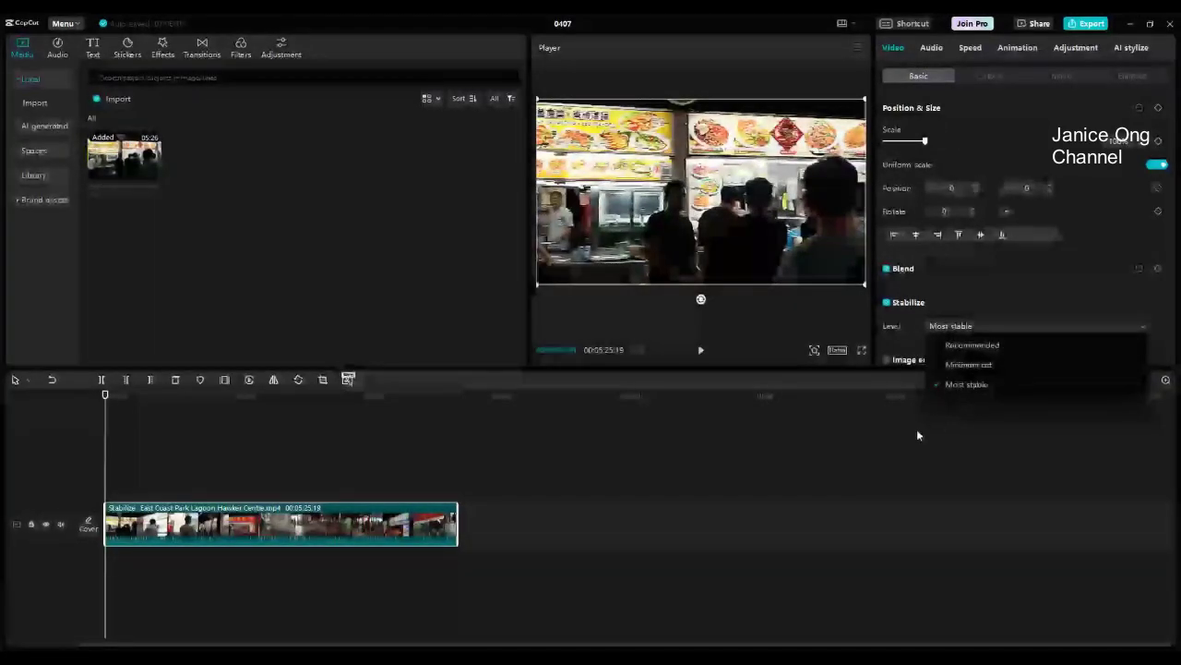
left_click(949, 347)
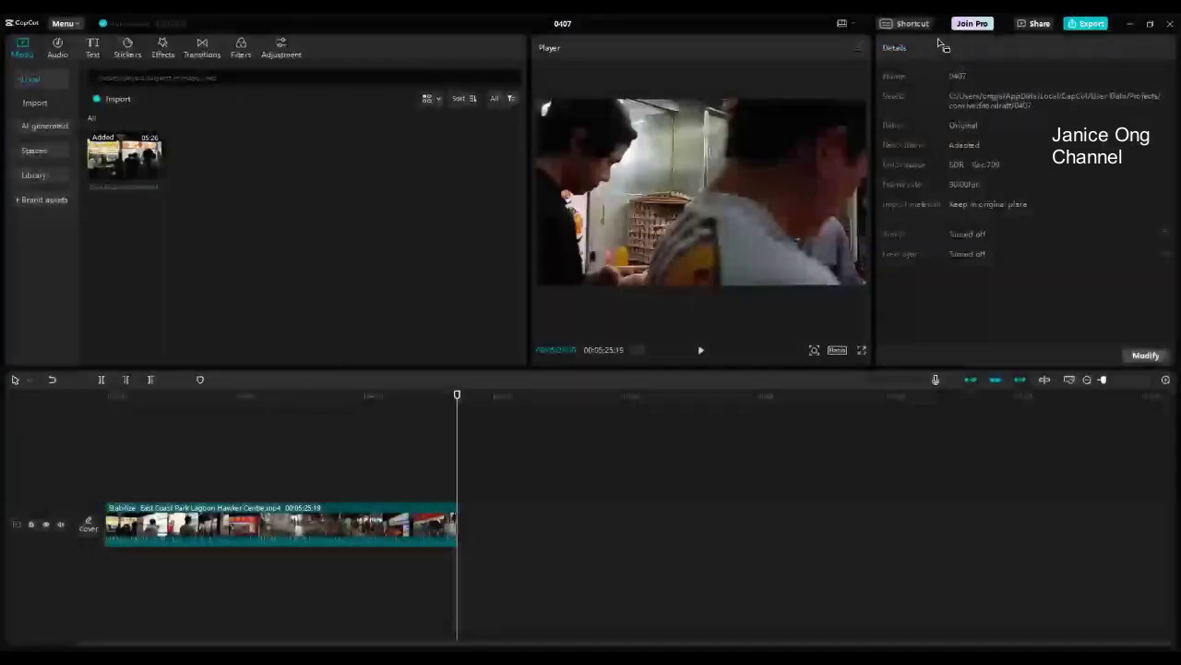
Return the playhead to the start of the timeline and preview the opening part of the stabilized clip.
left_click(909, 23)
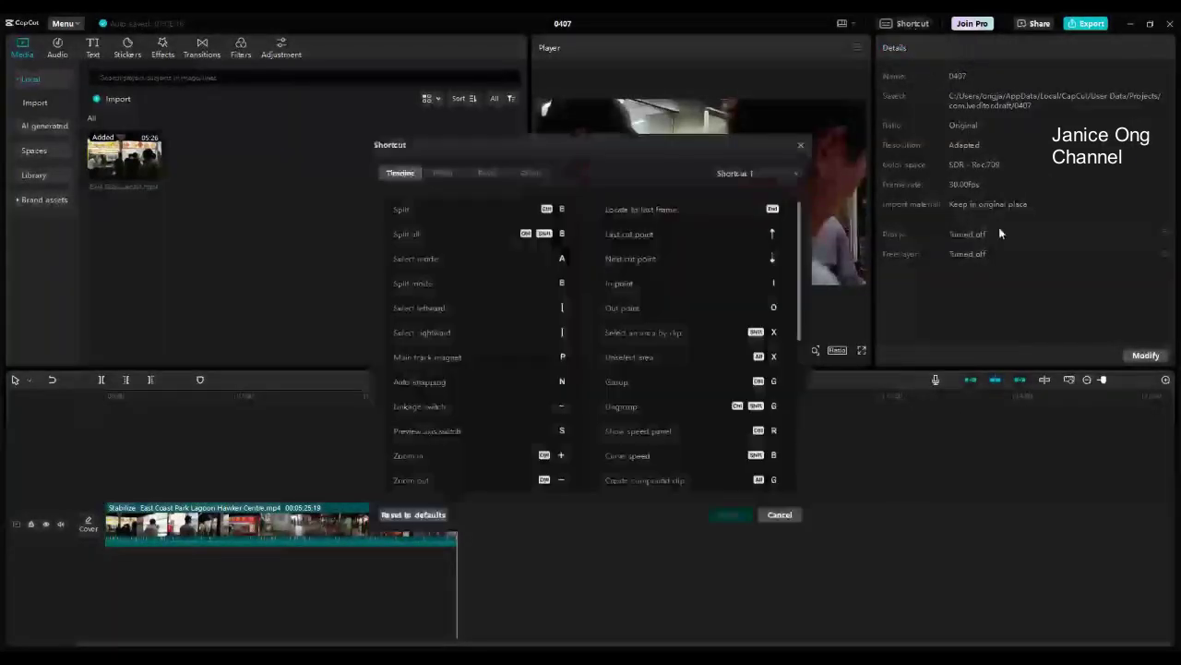
left_click(801, 146)
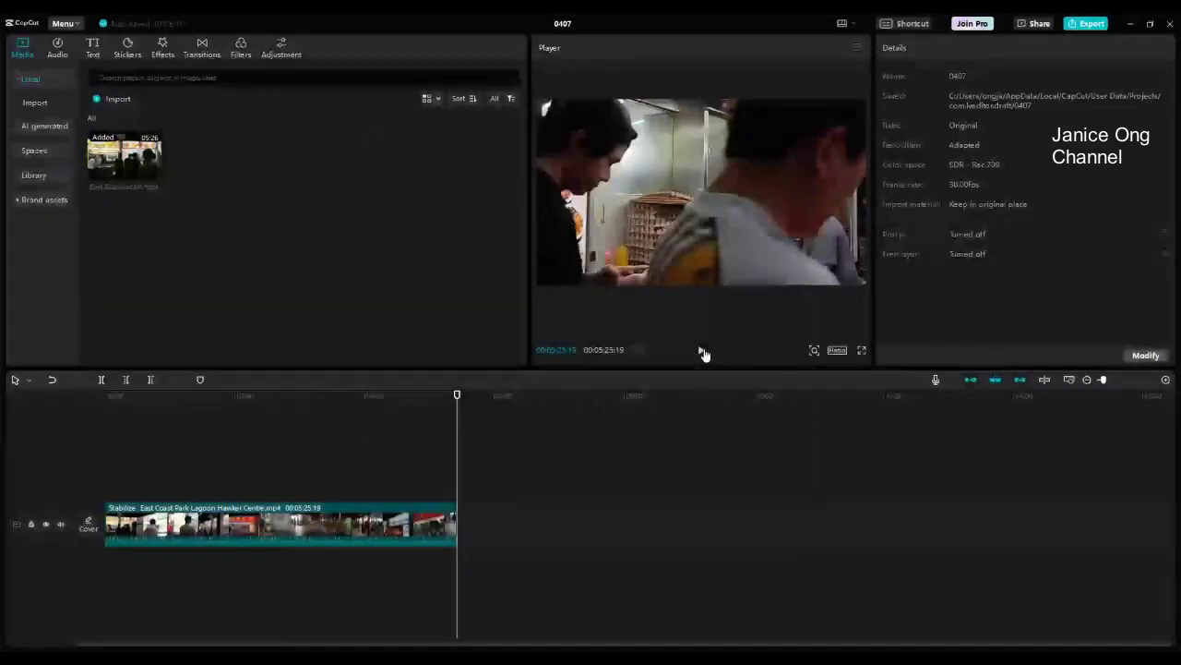
left_click(186, 396)
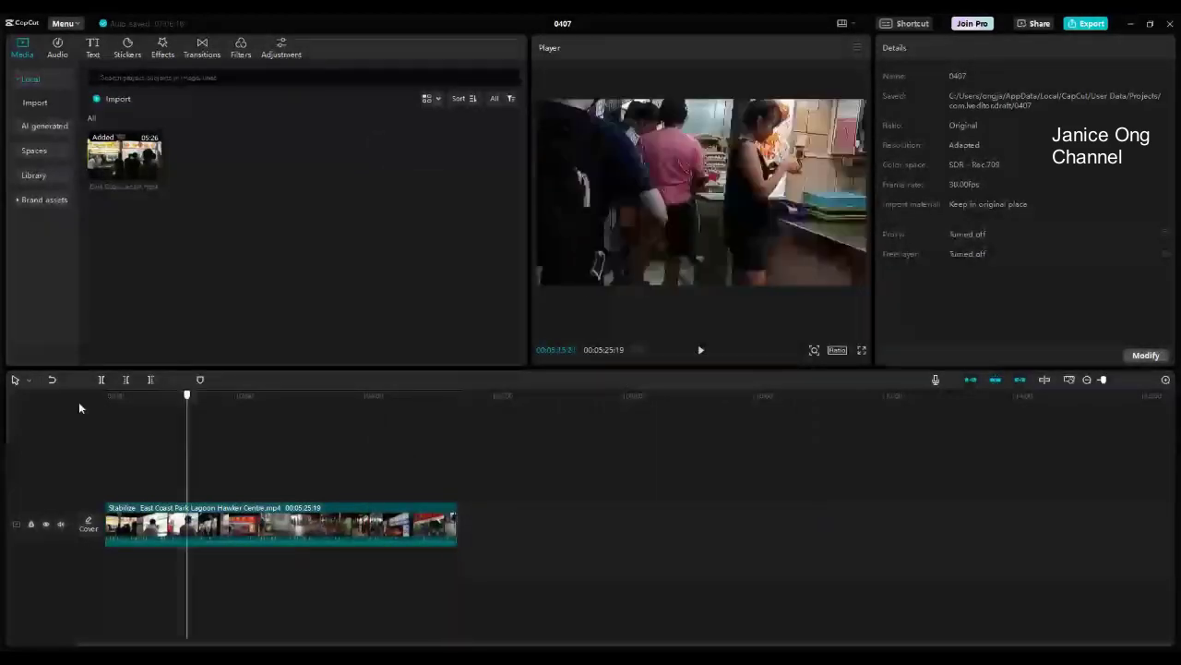
left_click(31, 405)
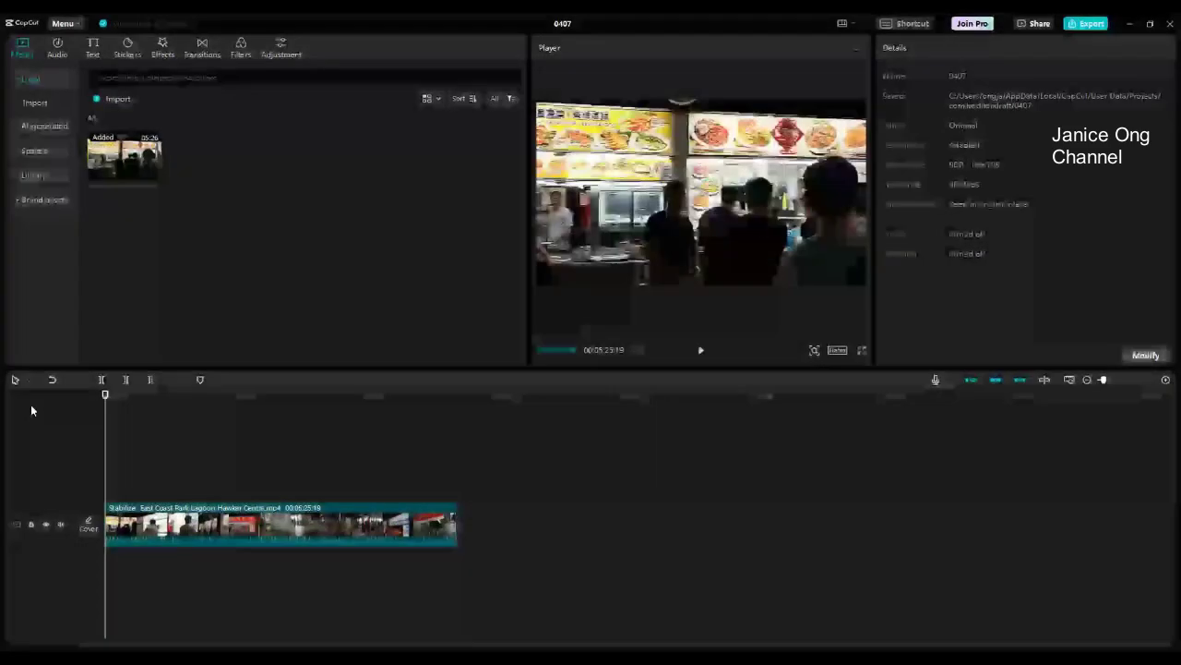
left_click(701, 352)
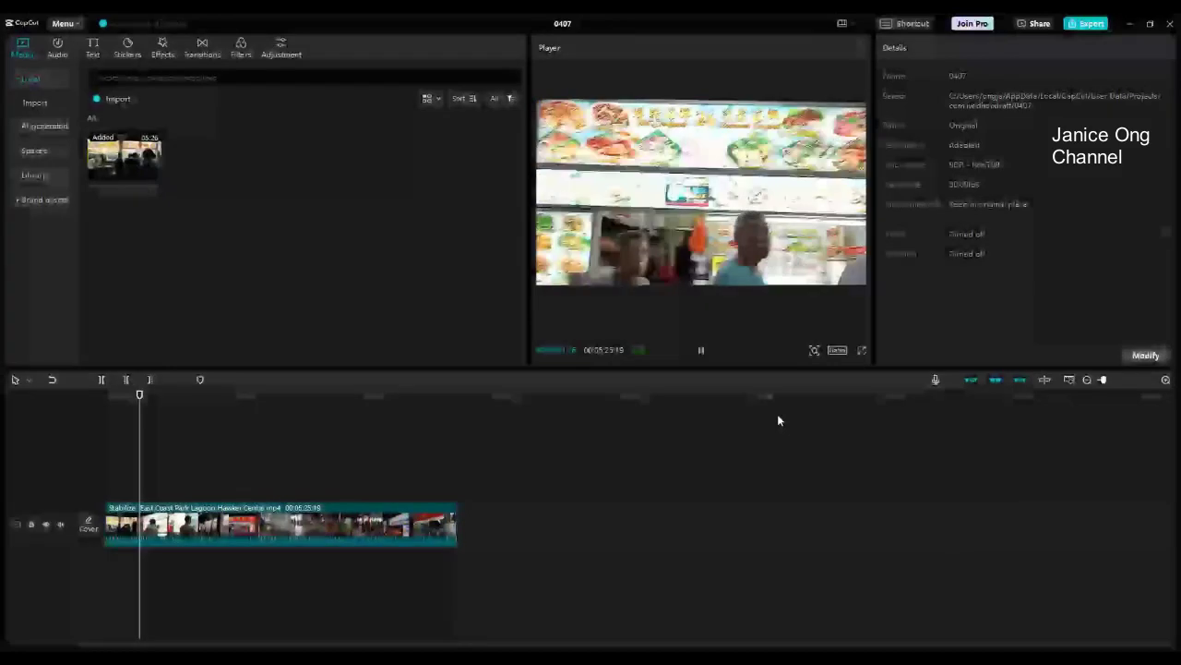
left_click(701, 351)
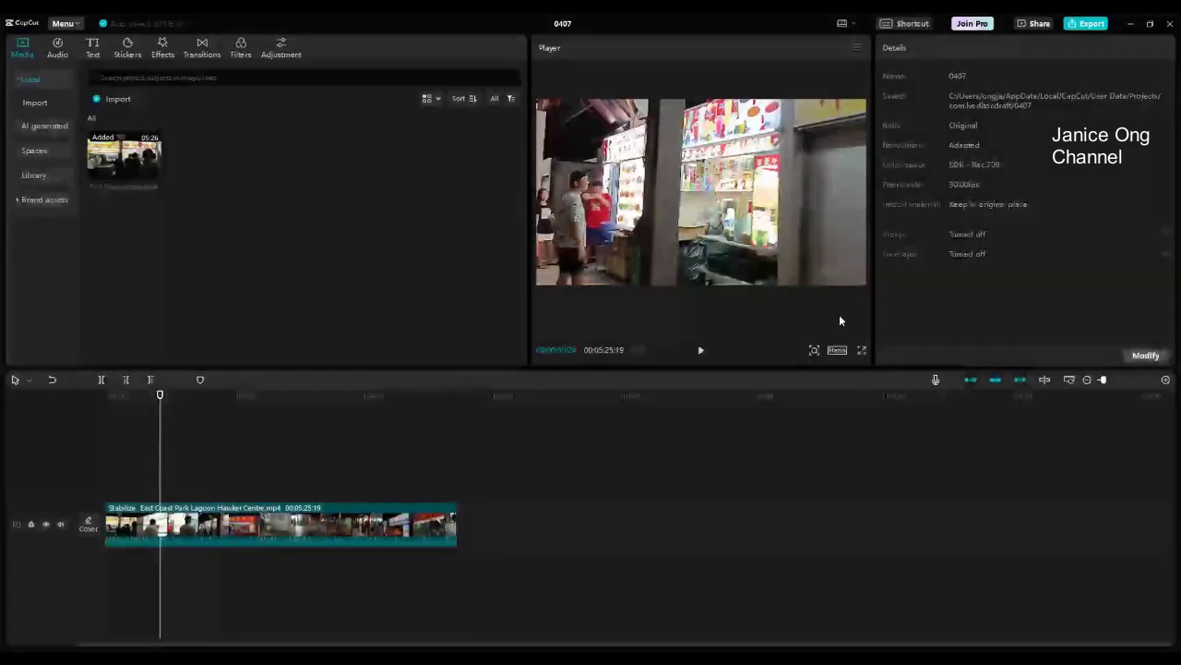
Export the stabilized video as 0407(1) in mp4 format at 1080P and 30fps with the H.264 codec and Lower bit rate.
left_click(1082, 29)
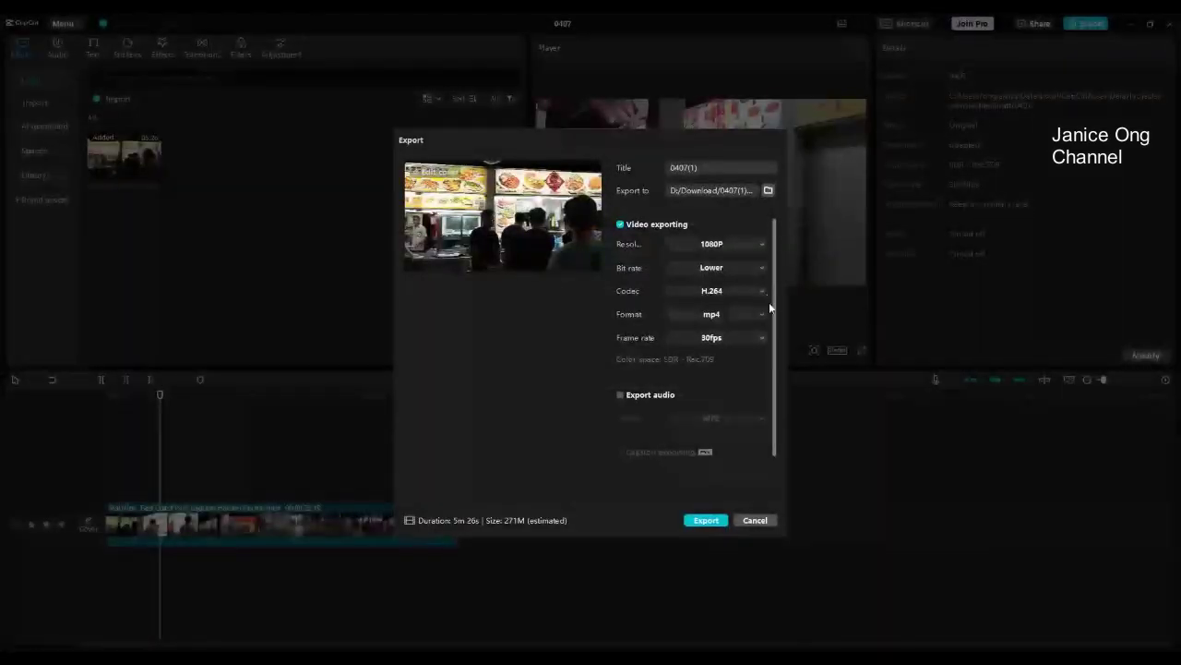
left_click(761, 244)
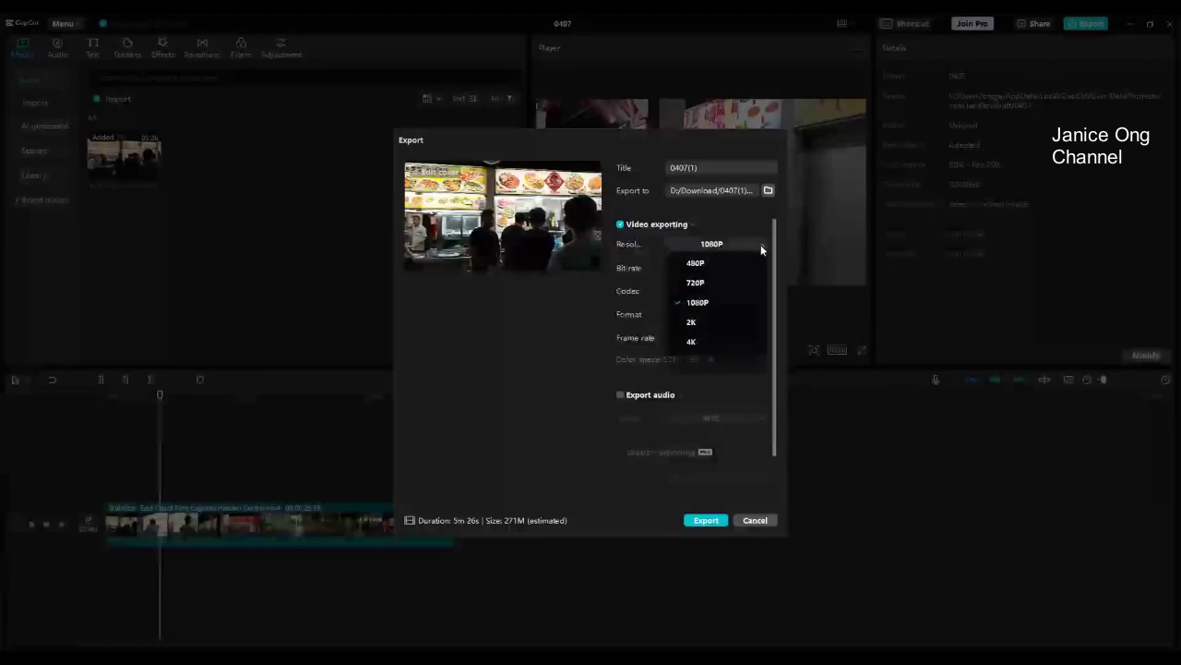
left_click(760, 244)
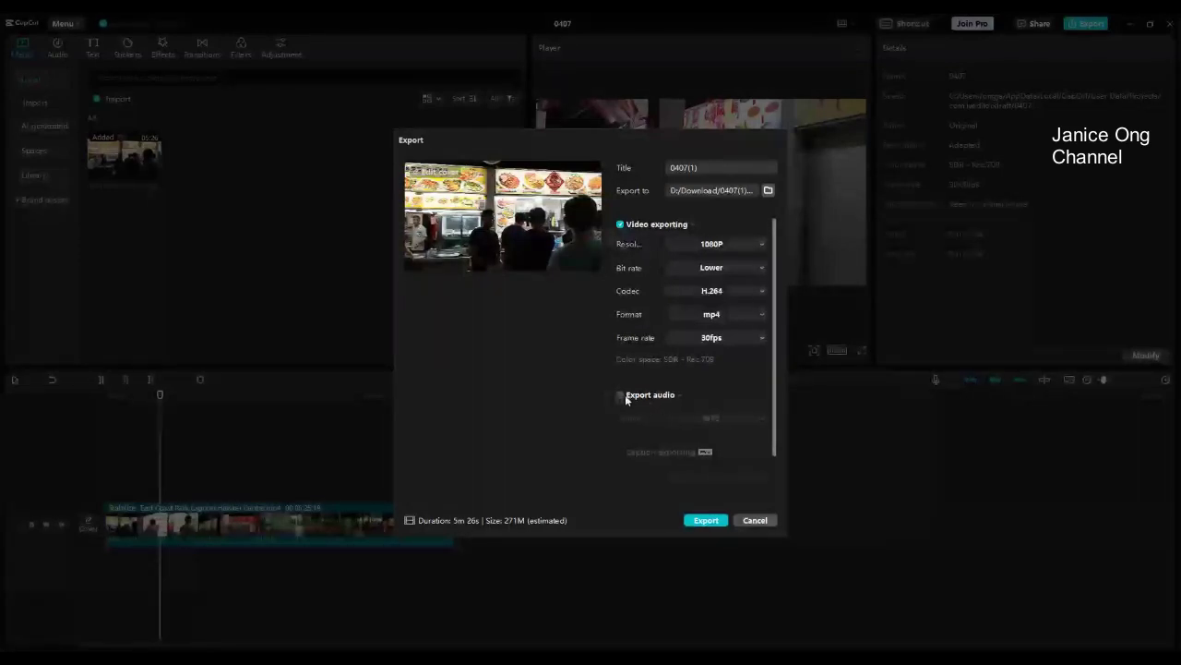
left_click(706, 520)
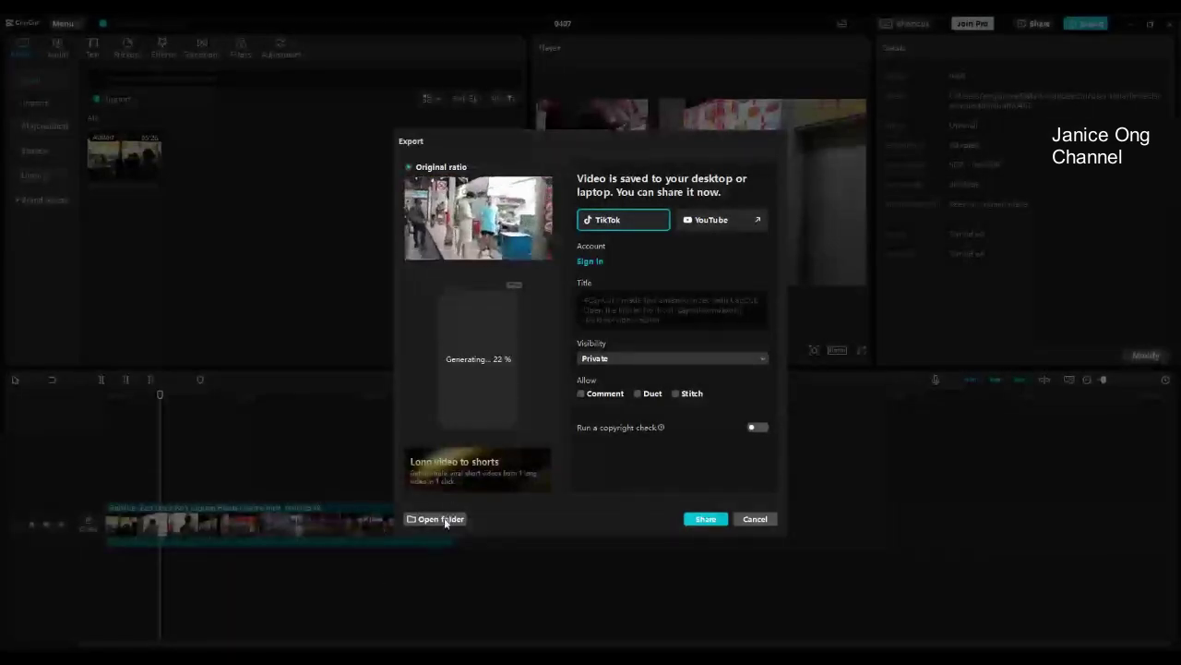
mouse_move(453, 224)
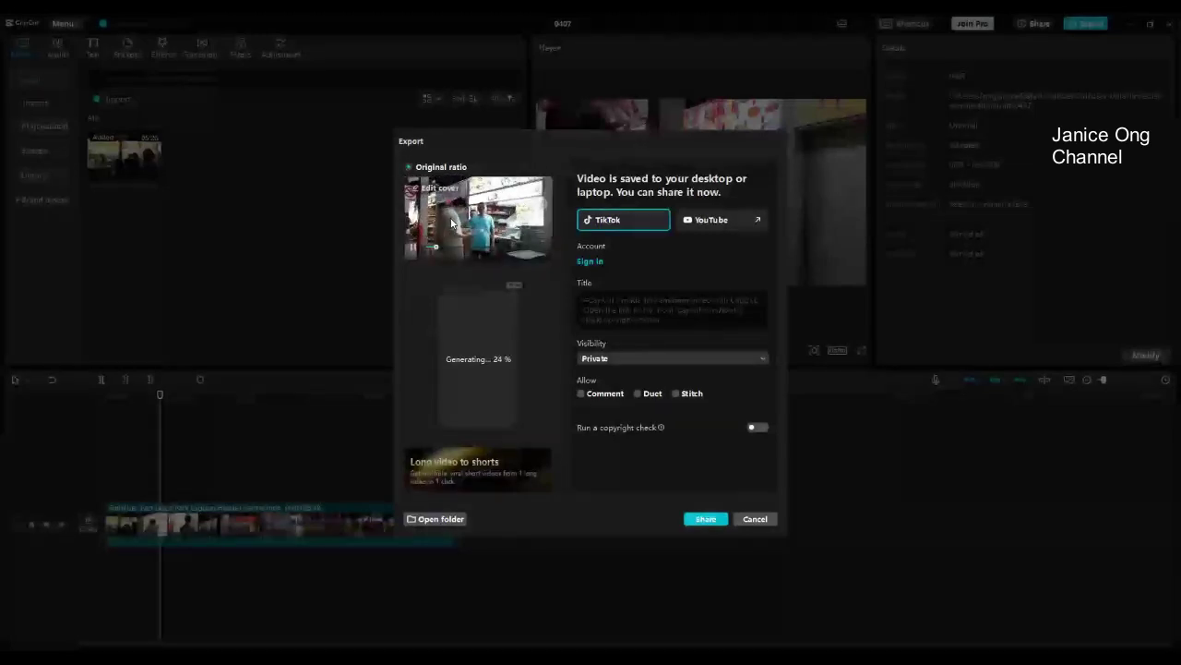